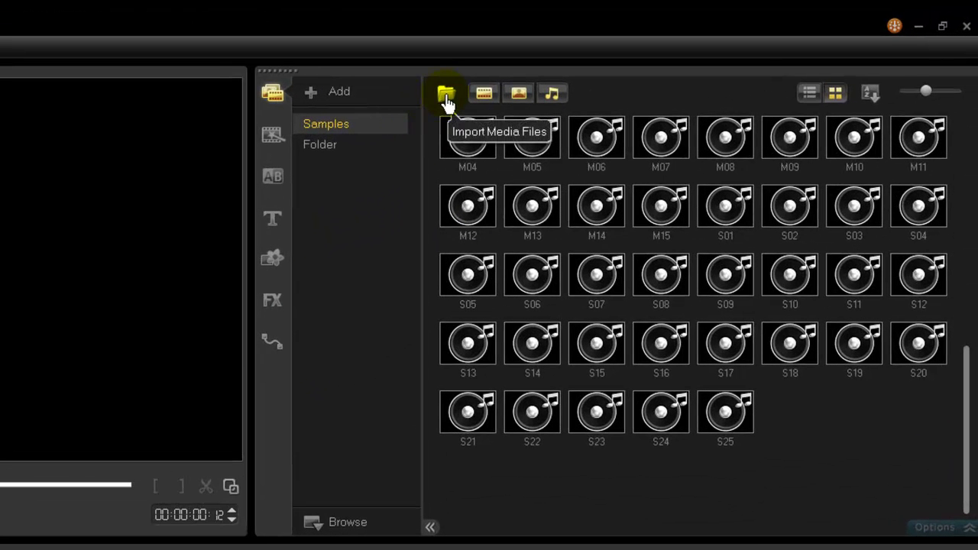
Import Wildlife.wmv from the Sample Videos folder of the Videos library into the media library
{"action": "left_click", "coordinate": [447, 98]}
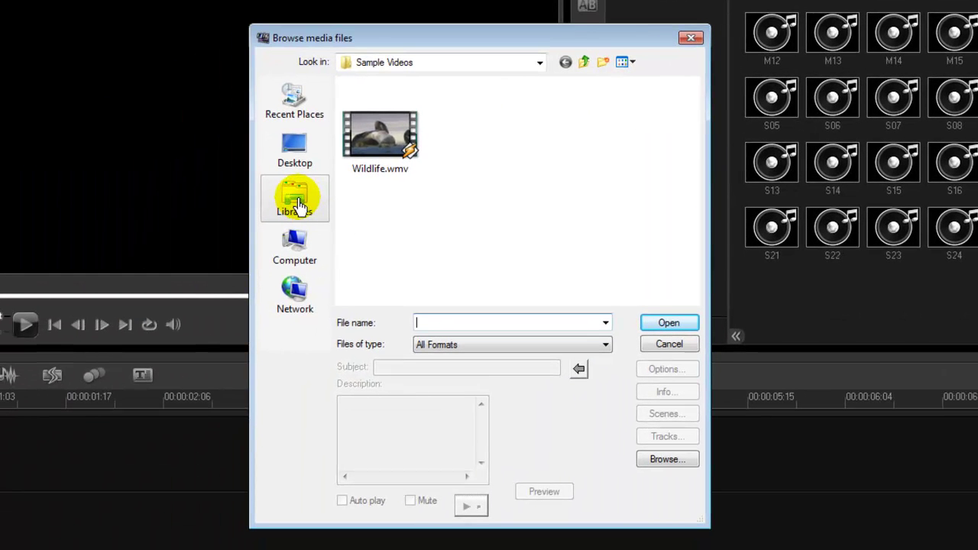
{"action": "left_click", "coordinate": [251, 232]}
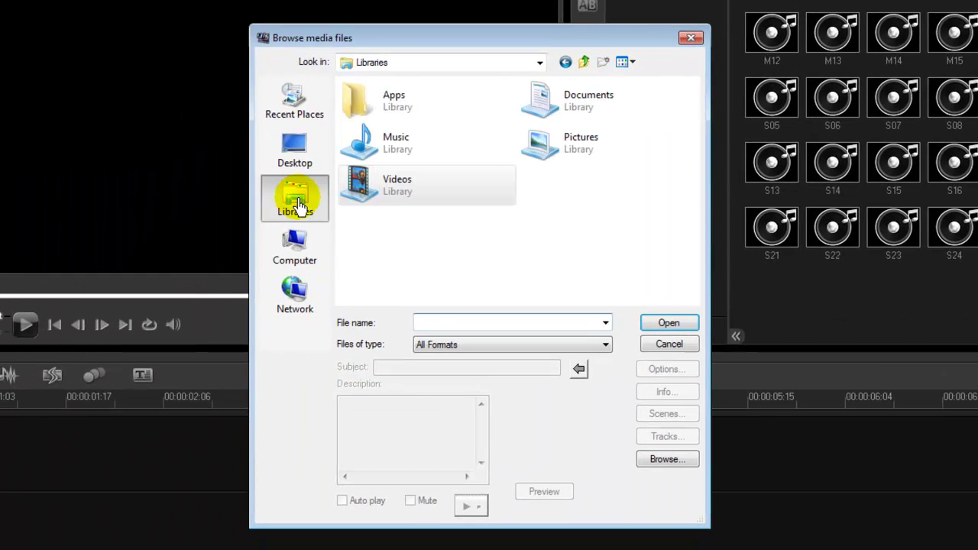
{"action": "double_click", "coordinate": [367, 185]}
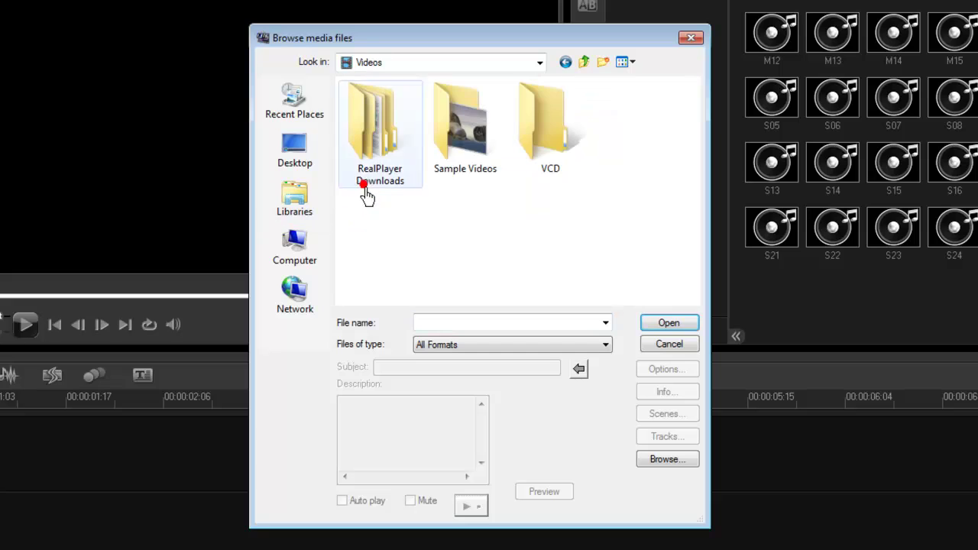
{"action": "double_click", "coordinate": [468, 130]}
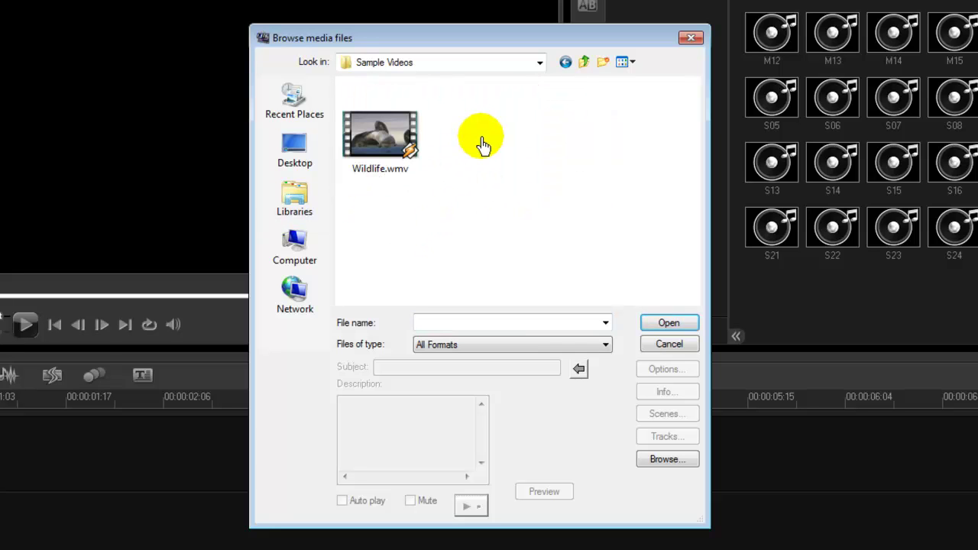
{"action": "left_click", "coordinate": [405, 147]}
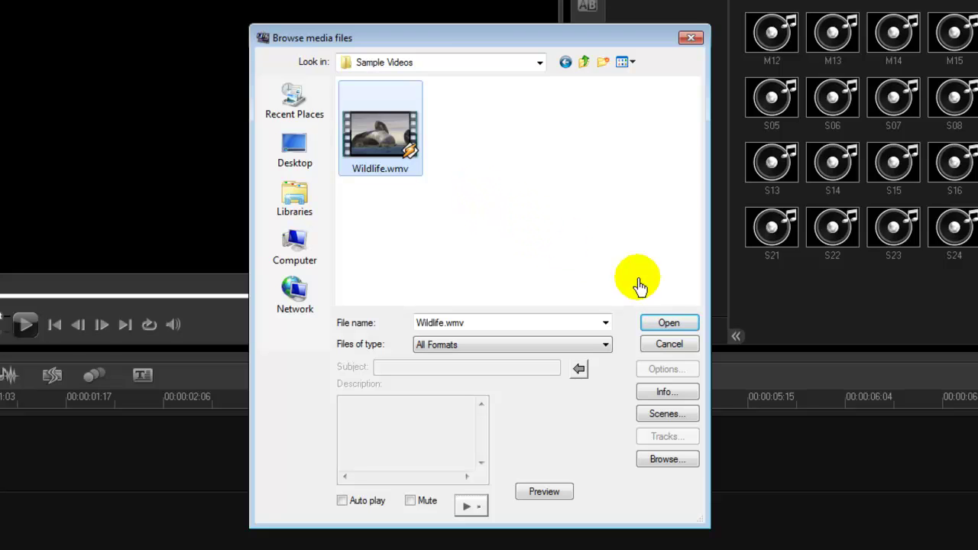
{"action": "left_click", "coordinate": [668, 324]}
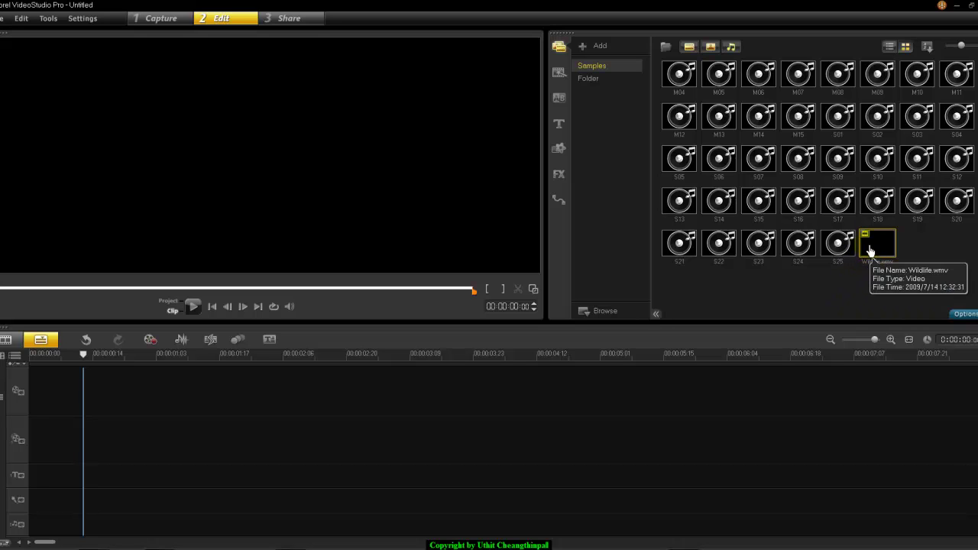
Place Wildlife.wmv at the start of the video track with the project fitted to the timeline, and preview its playback
{"action": "left_click_drag", "start_coordinate": [877, 244], "coordinate": [654, 386]}
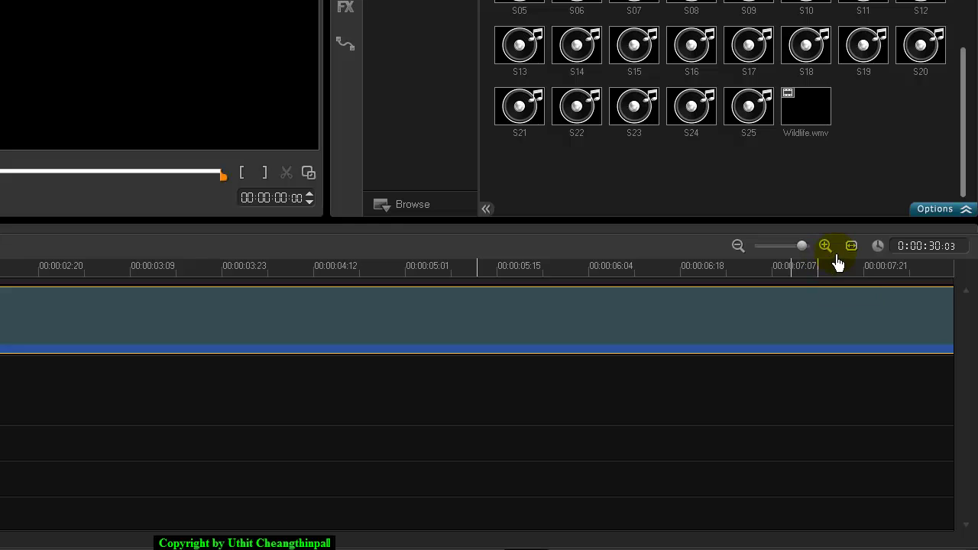
{"action": "left_click", "coordinate": [851, 246]}
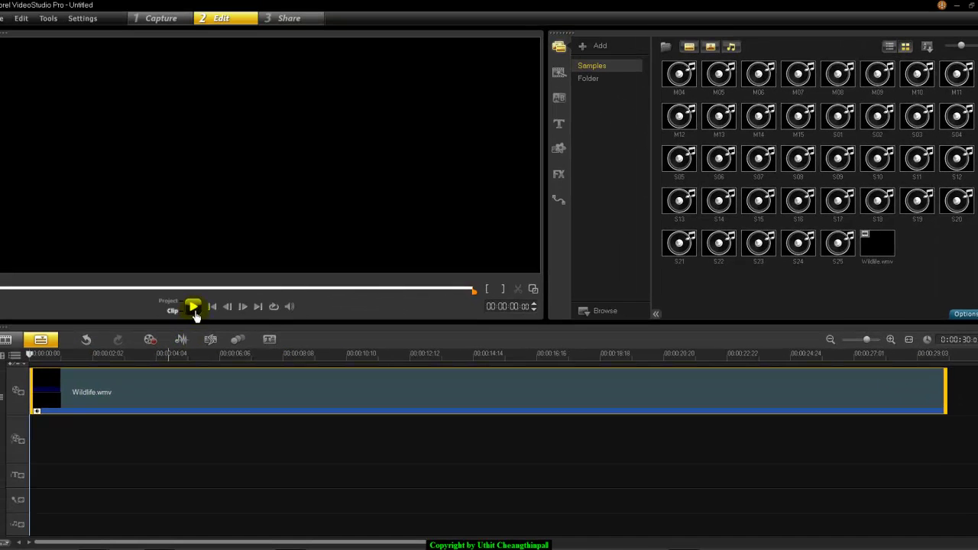
{"action": "left_click", "coordinate": [194, 307]}
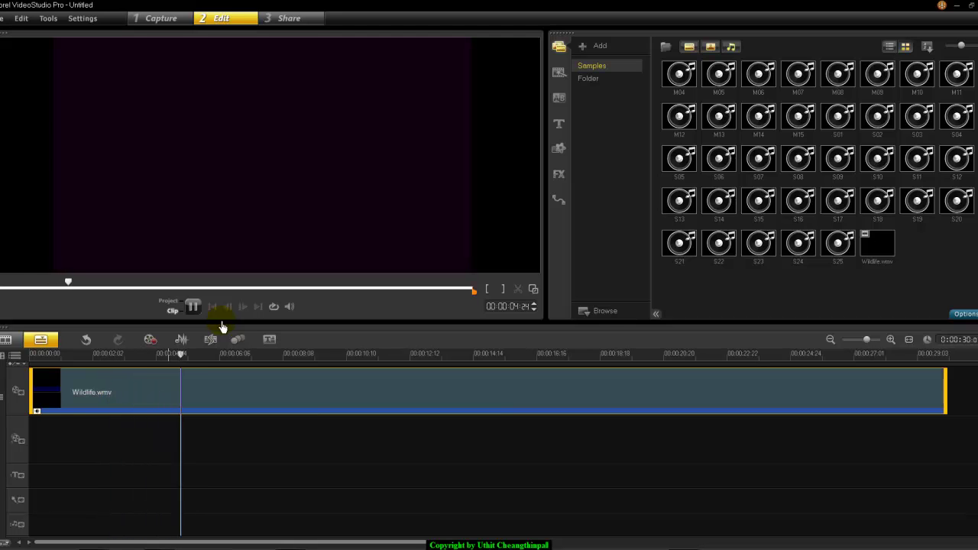
{"action": "left_click", "coordinate": [194, 306]}
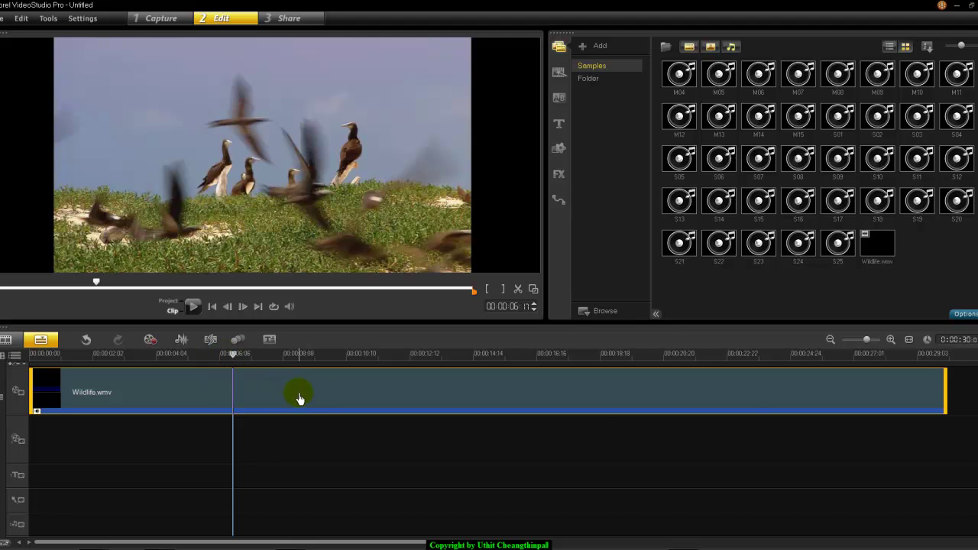
Show the video options of the Wildlife.wmv clip on the timeline and mute its audio
{"action": "left_click", "coordinate": [268, 396]}
{"action": "double_click", "coordinate": [288, 397]}
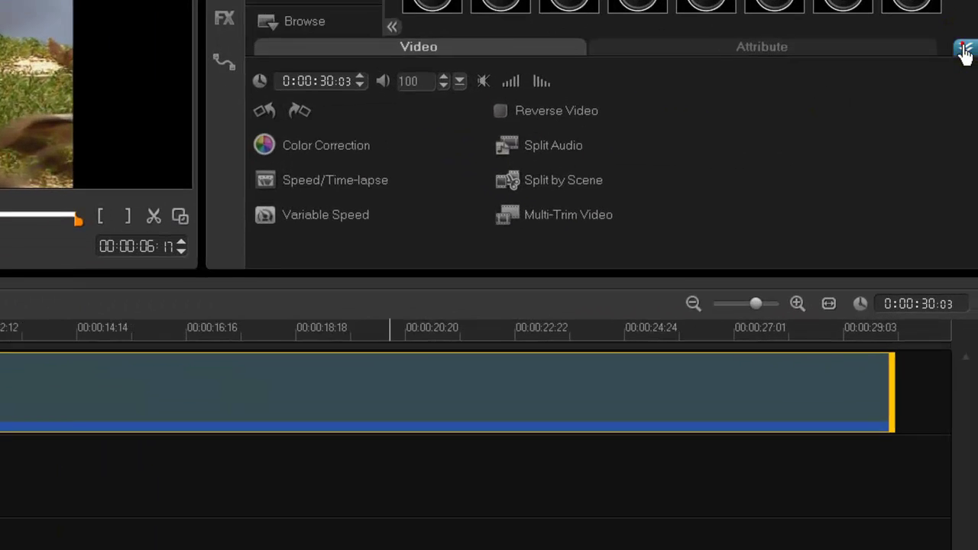
{"action": "left_click", "coordinate": [972, 191]}
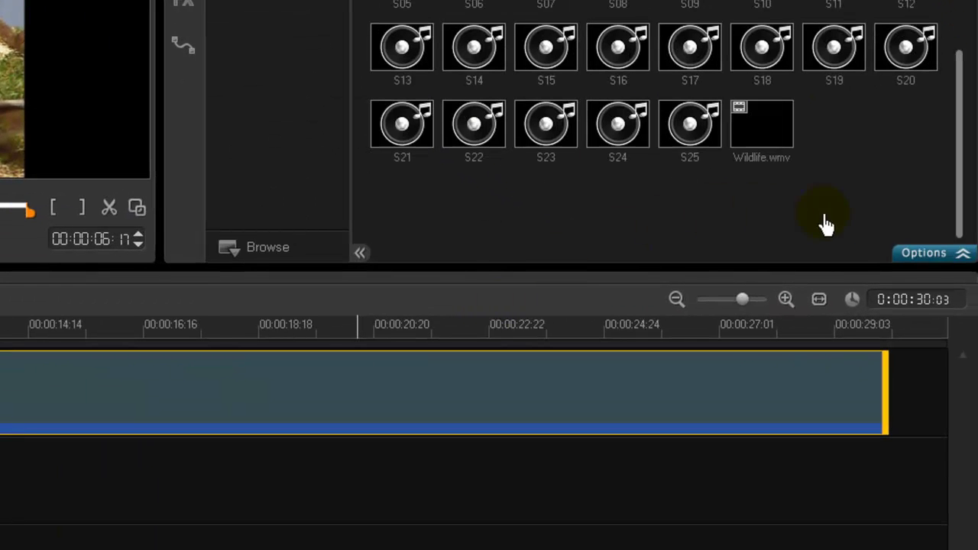
{"action": "left_click", "coordinate": [924, 258]}
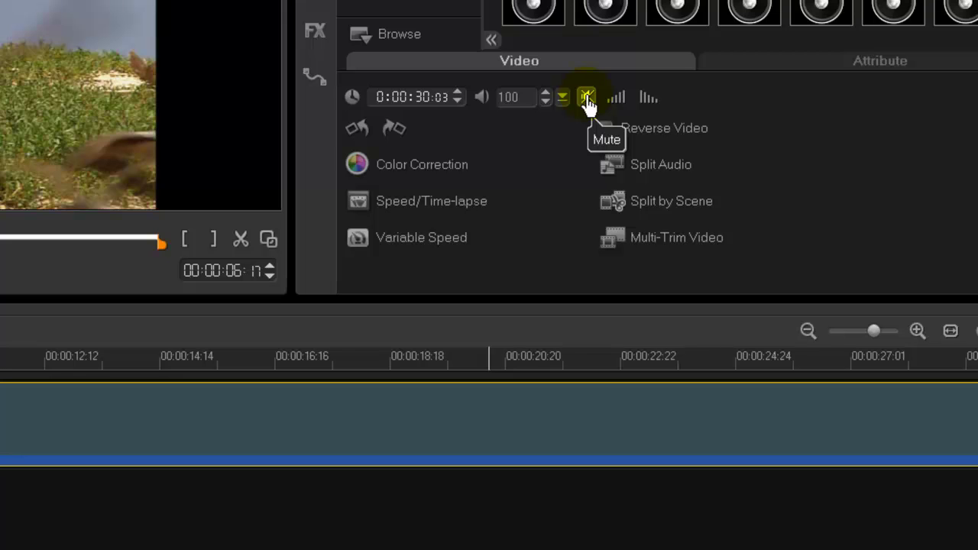
{"action": "left_click", "coordinate": [586, 98]}
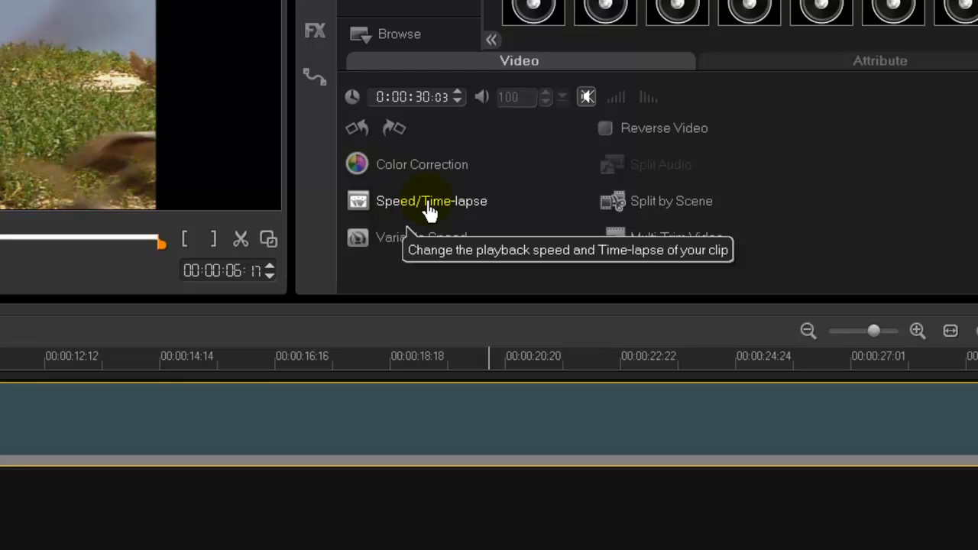
Set the clip's Speed/Time-lapse speed to 356%, preview the fast motion and apply it
{"action": "left_click", "coordinate": [431, 211]}
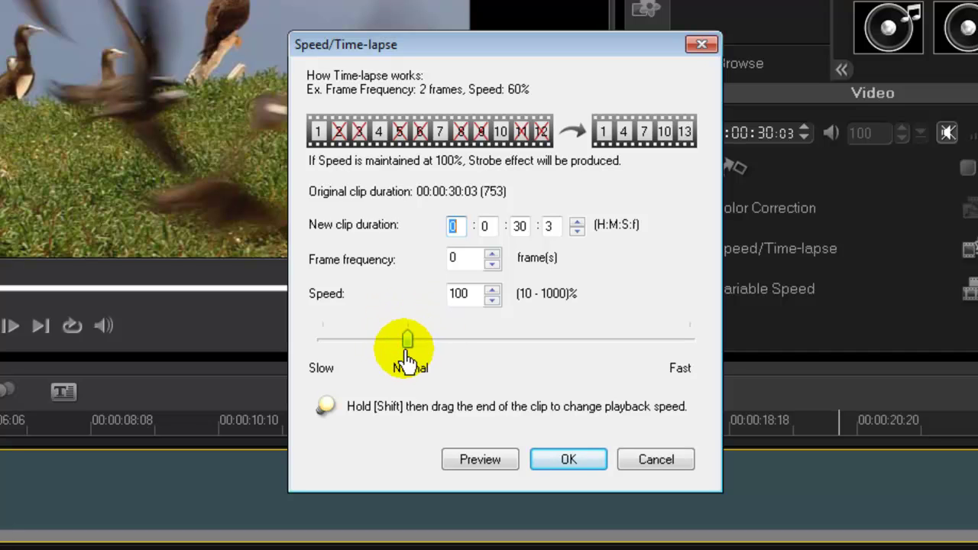
{"action": "left_click_drag", "start_coordinate": [407, 341], "coordinate": [488, 345]}
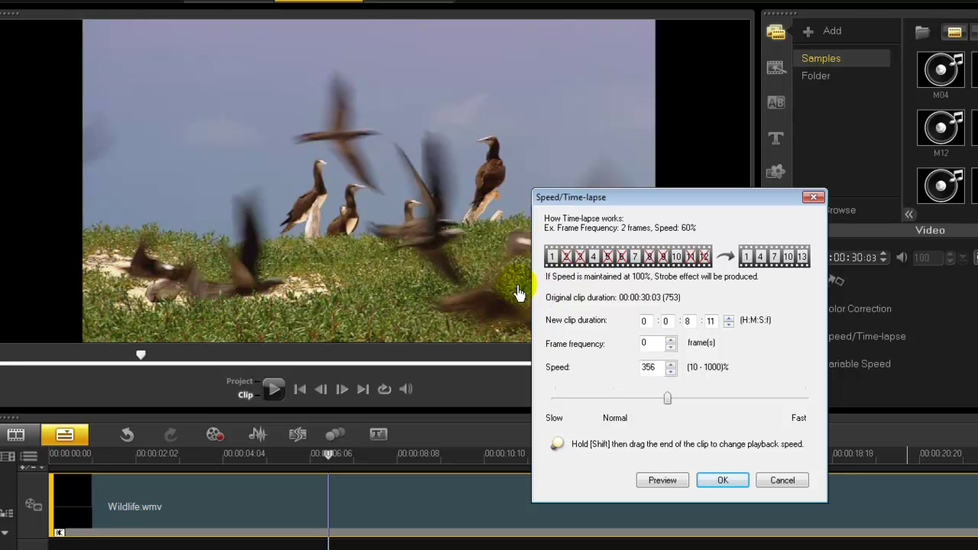
{"action": "left_click", "coordinate": [662, 479]}
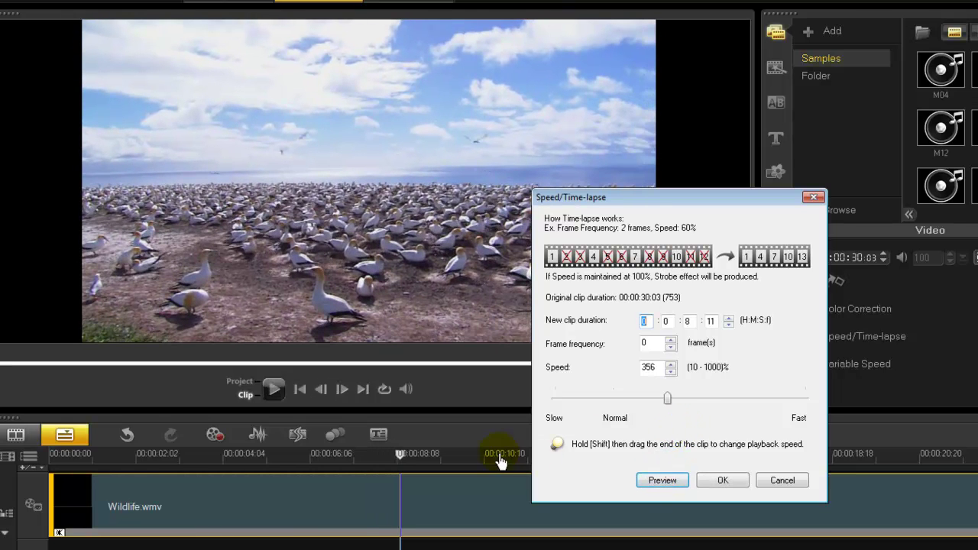
{"action": "left_click", "coordinate": [662, 481]}
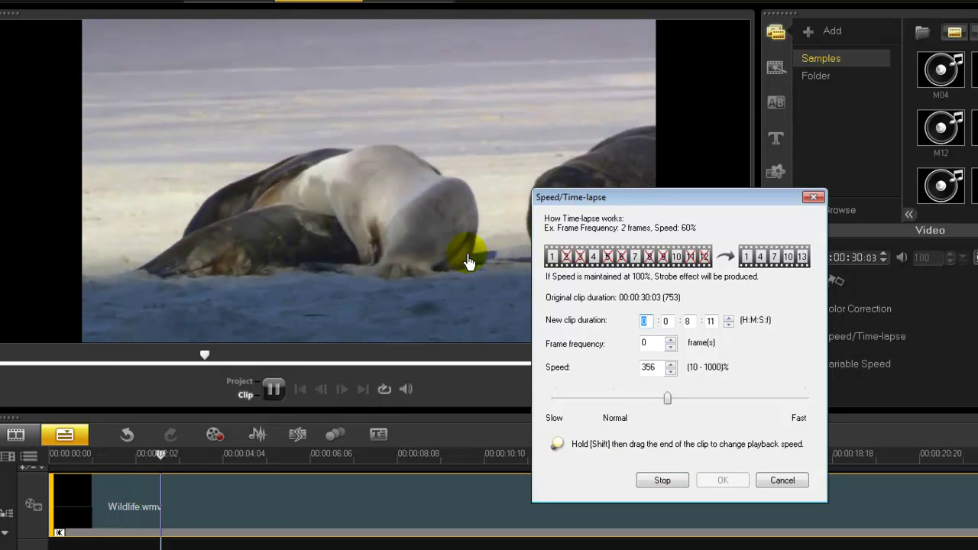
{"action": "left_click", "coordinate": [659, 481]}
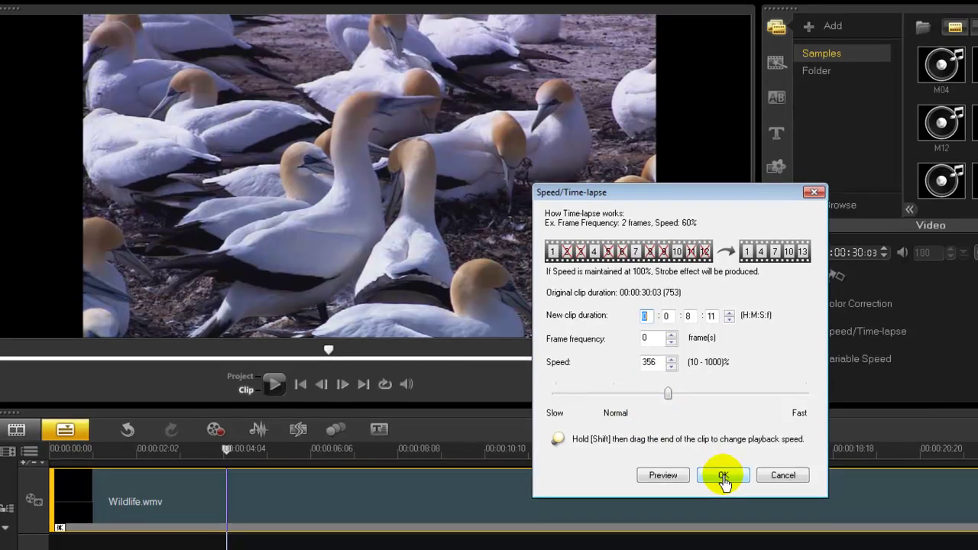
{"action": "left_click", "coordinate": [723, 477]}
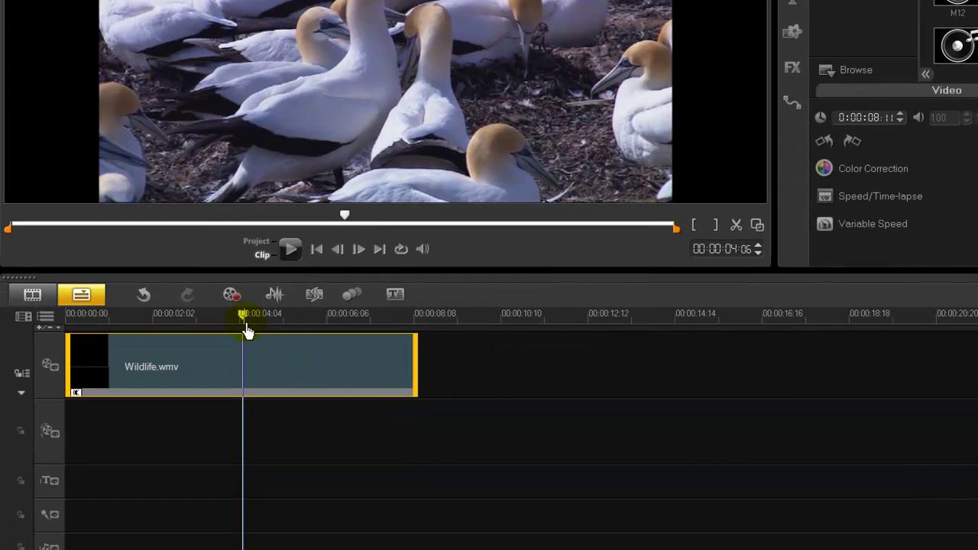
Return the playhead to the start, set the clip's Speed/Time-lapse speed to 10% and preview the slow motion
{"action": "left_click", "coordinate": [245, 324]}
{"action": "left_click_drag", "start_coordinate": [244, 324], "coordinate": [66, 321]}
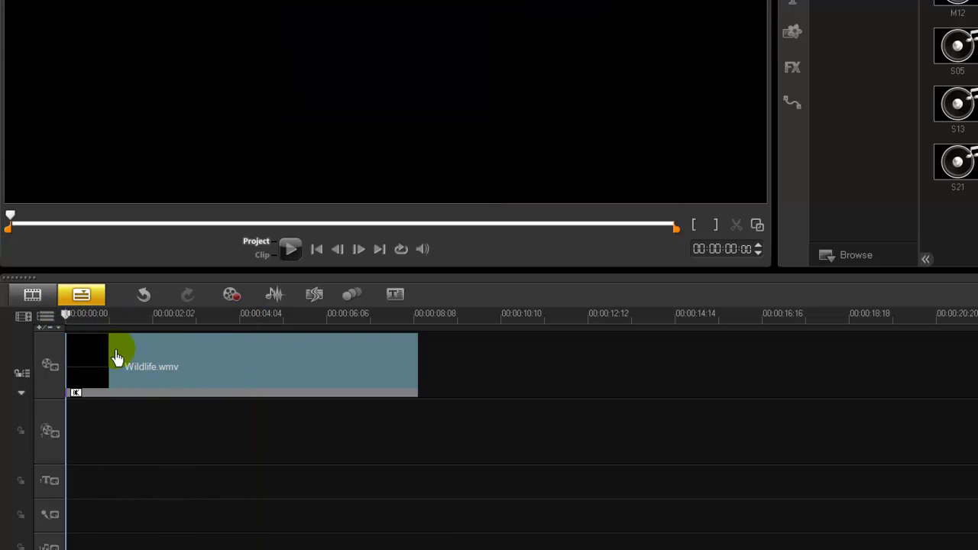
{"action": "left_click", "coordinate": [111, 365]}
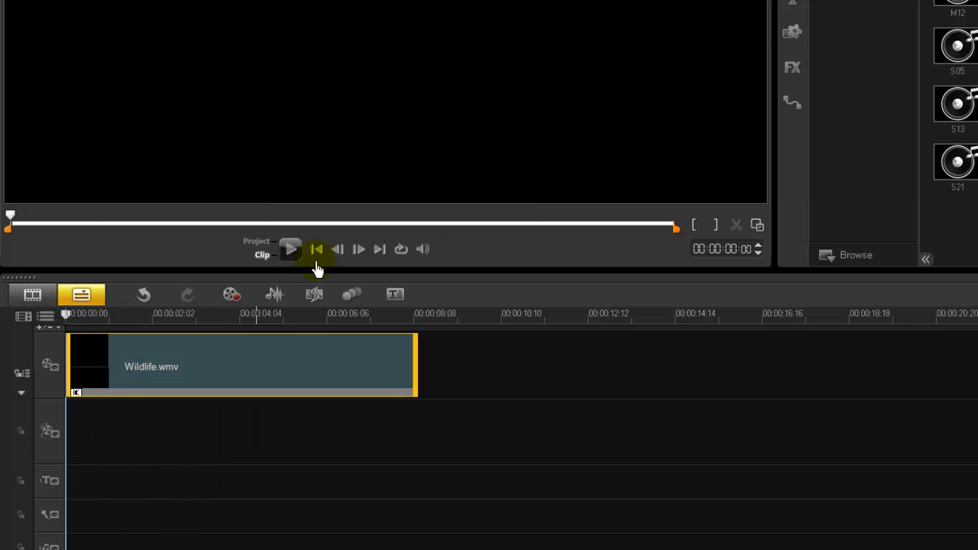
{"action": "left_click", "coordinate": [340, 373]}
{"action": "double_click", "coordinate": [324, 375]}
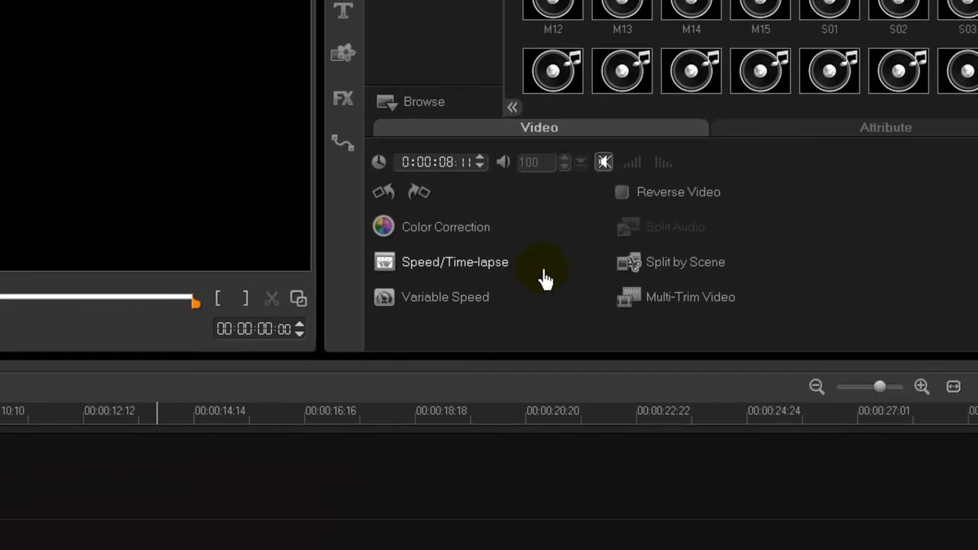
{"action": "left_click", "coordinate": [443, 267]}
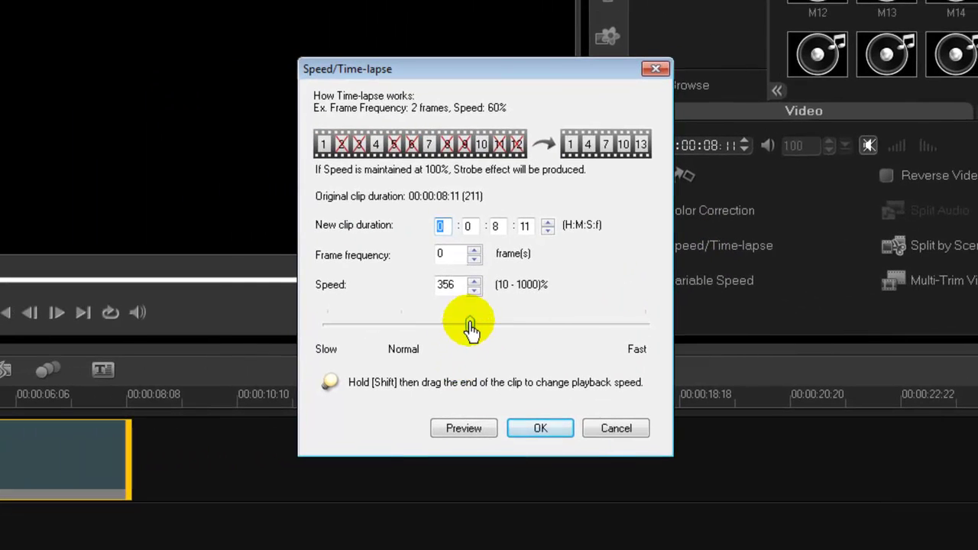
{"action": "left_click_drag", "start_coordinate": [470, 327], "coordinate": [327, 325]}
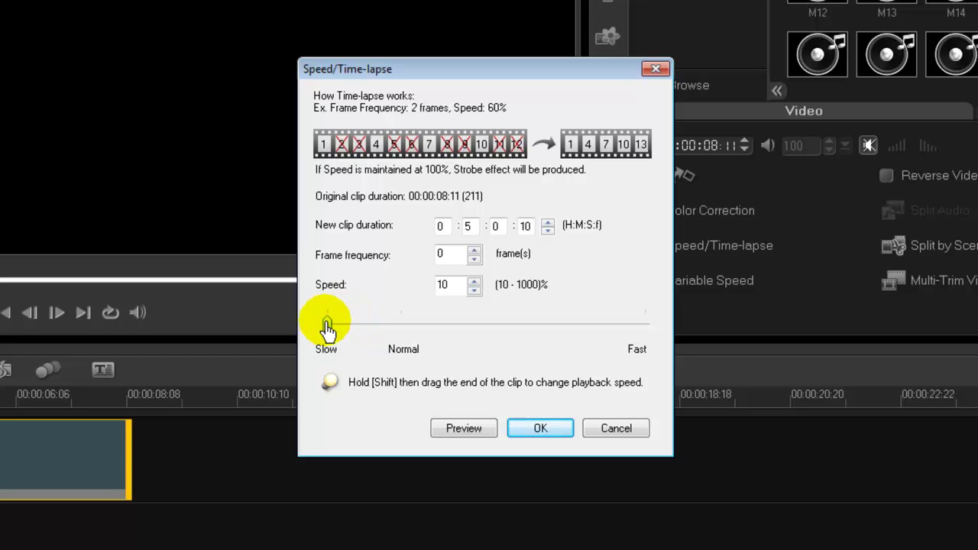
{"action": "left_click", "coordinate": [464, 429]}
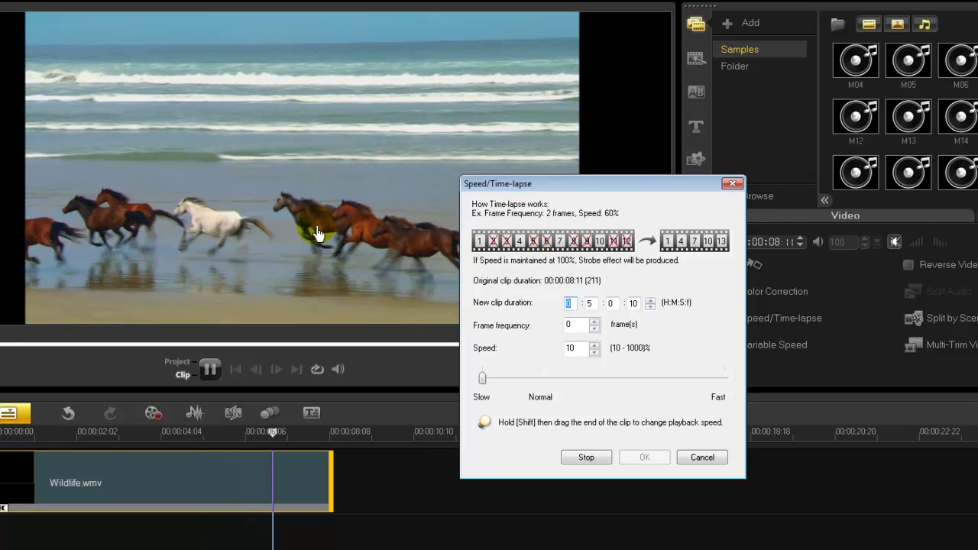
{"action": "left_click", "coordinate": [589, 457]}
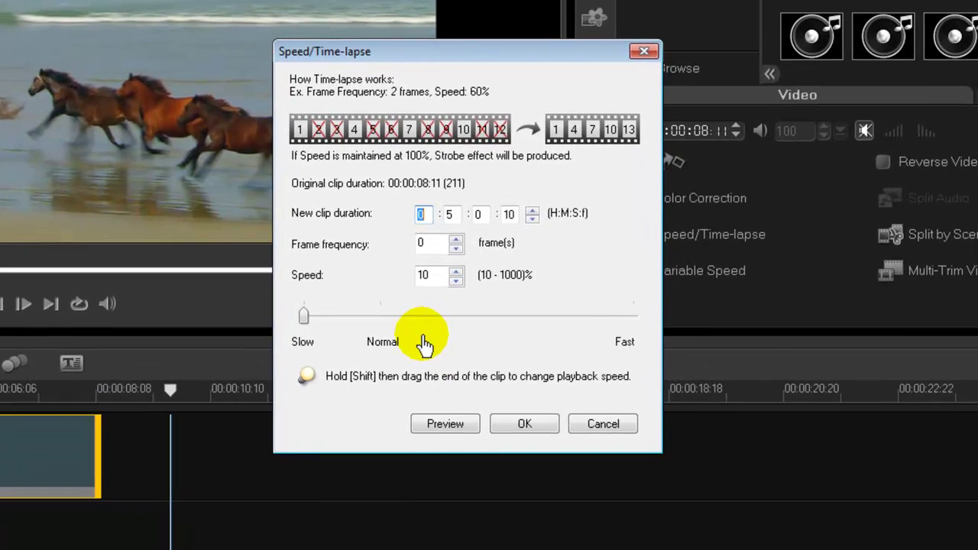
Set the clip's playback speed to the normal 100% and apply it
{"action": "left_click_drag", "start_coordinate": [304, 317], "coordinate": [376, 325]}
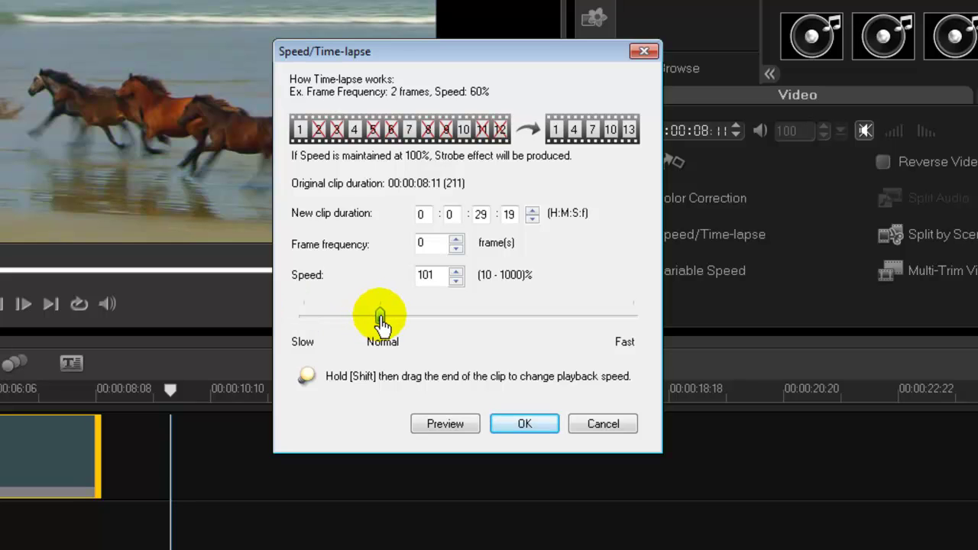
{"action": "left_click", "coordinate": [456, 280]}
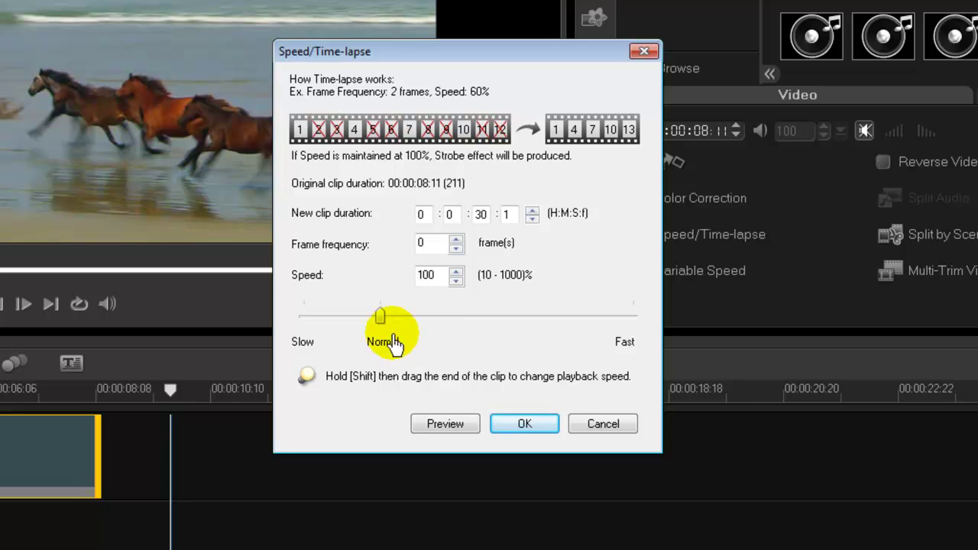
{"action": "left_click", "coordinate": [524, 423]}
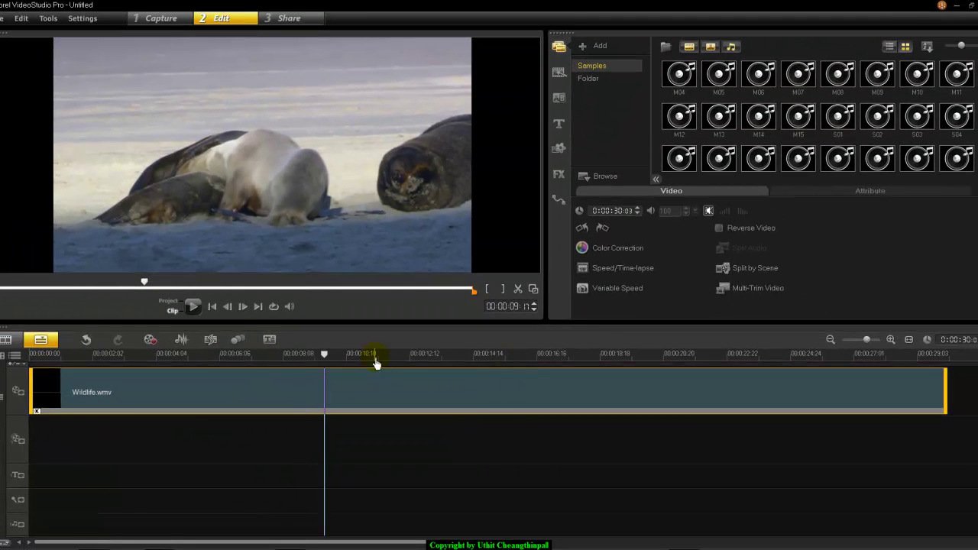
Speed up the Wildlife.wmv clip by pulling in its end to a duration of about 10 seconds, and play it from the start
{"action": "left_click_drag", "start_coordinate": [196, 361], "coordinate": [151, 359]}
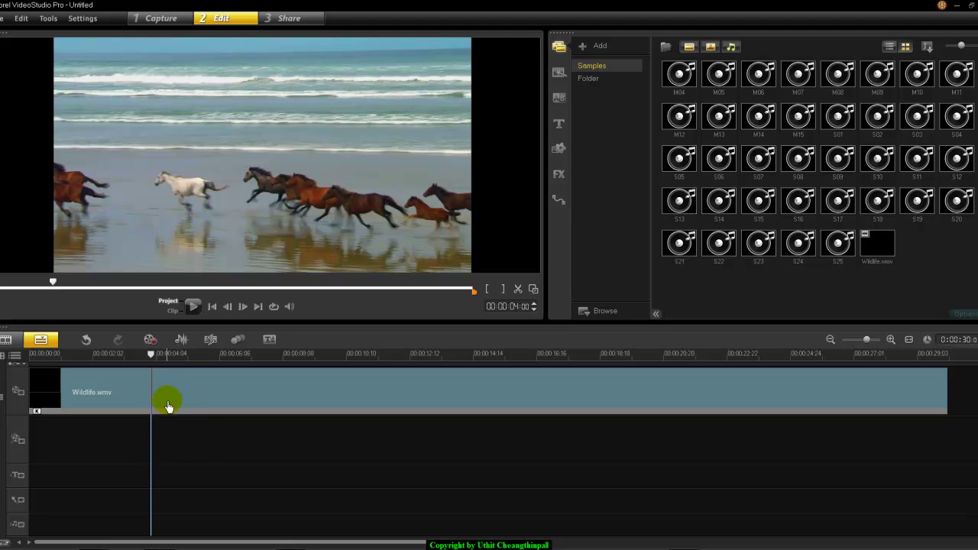
{"action": "left_click", "coordinate": [288, 404]}
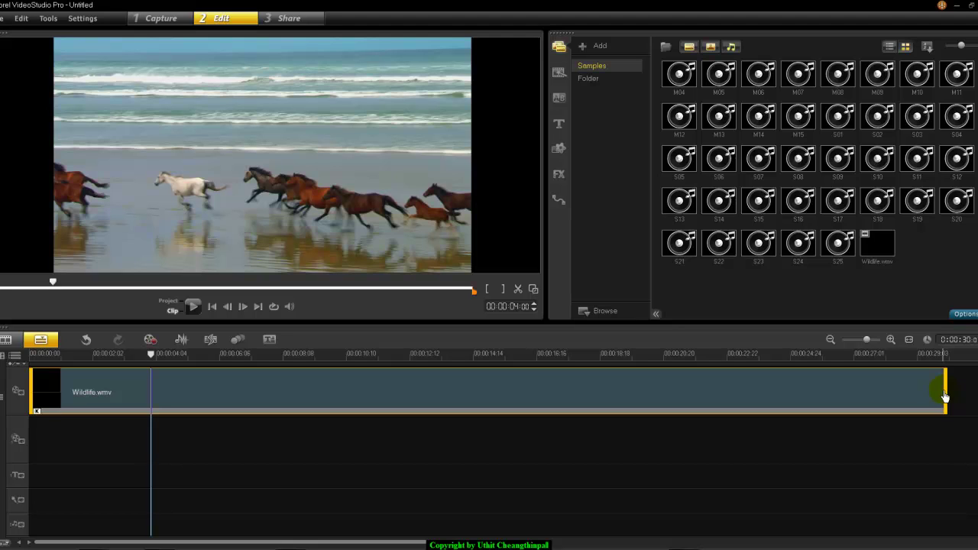
{"action": "left_click_drag", "start_coordinate": [946, 397], "coordinate": [369, 397]}
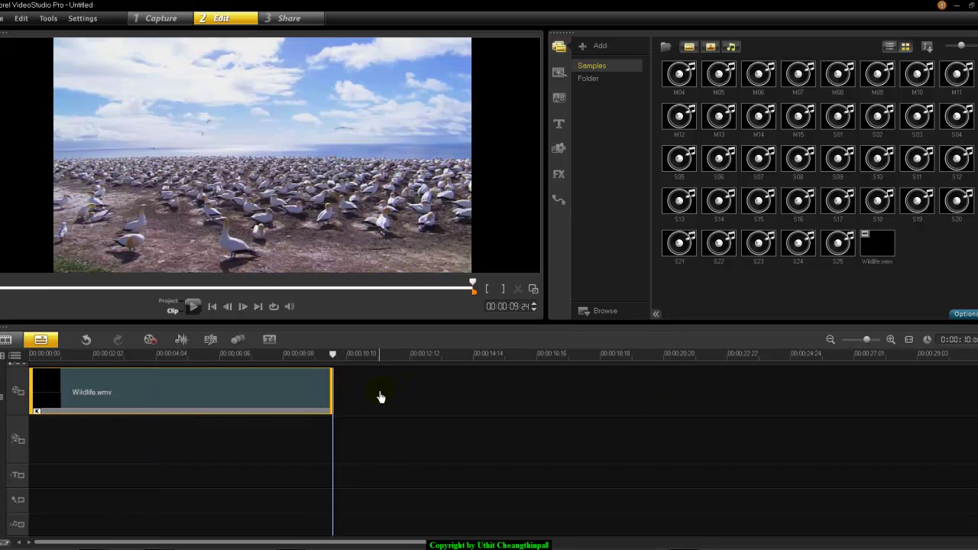
{"action": "left_click", "coordinate": [212, 308]}
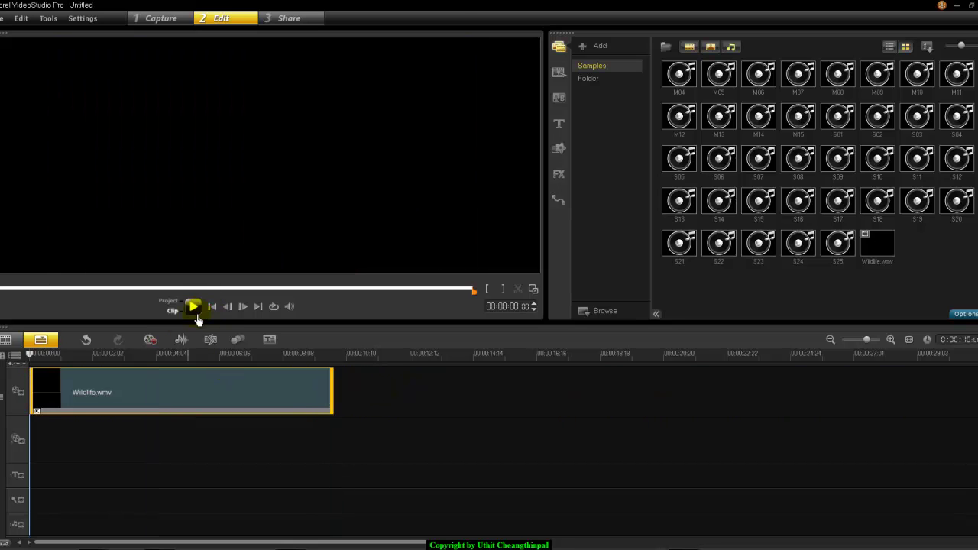
{"action": "key", "text": "space"}
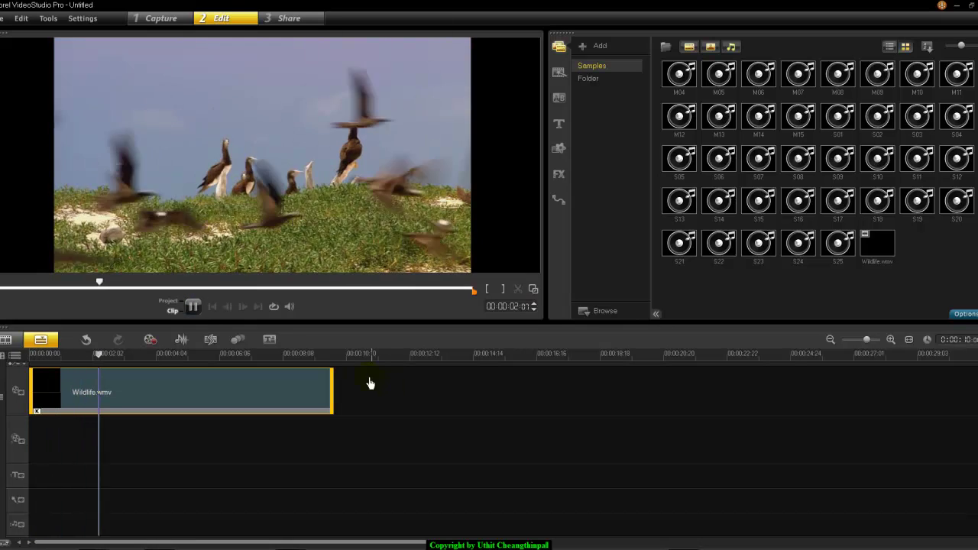
Stop playback and slow down the Wildlife.wmv clip by stretching its end to a duration of about 30 seconds
{"action": "left_click", "coordinate": [193, 308]}
{"action": "mouse_move", "coordinate": [156, 363]}
{"action": "left_mouse_down"}
{"action": "mouse_move", "coordinate": [127, 363]}
{"action": "mouse_move", "coordinate": [148, 362]}
{"action": "left_mouse_up"}
{"action": "left_click", "coordinate": [167, 396]}
{"action": "left_click", "coordinate": [86, 341]}
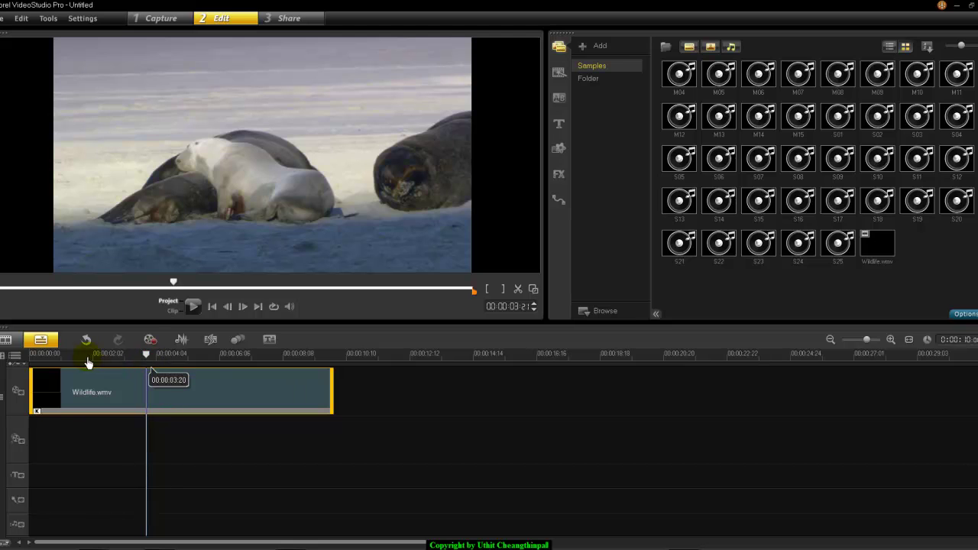
{"action": "left_click", "coordinate": [198, 405]}
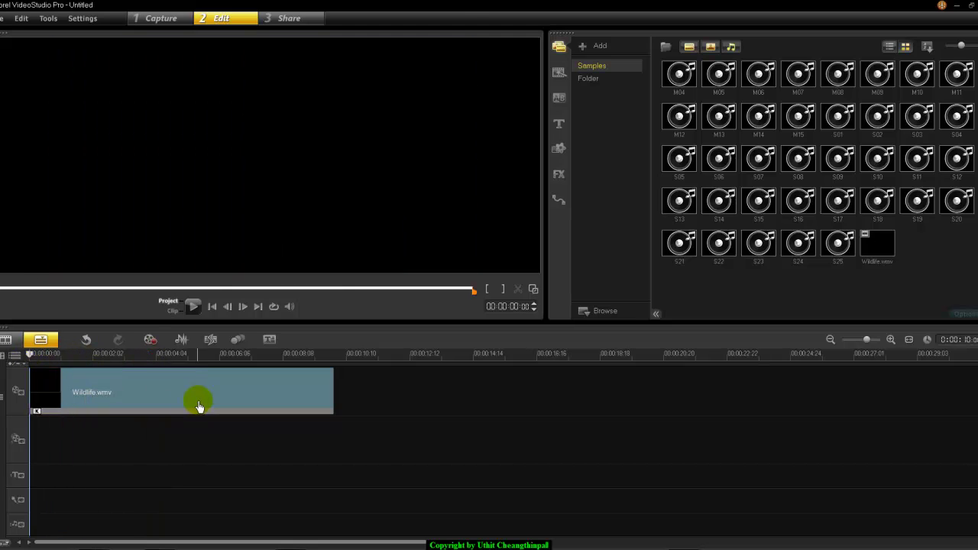
{"action": "left_click", "coordinate": [150, 393]}
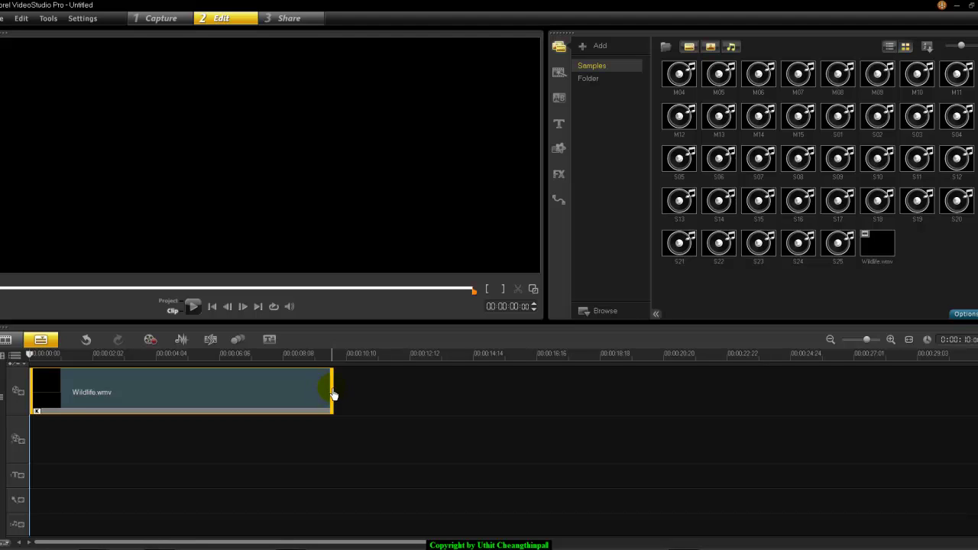
{"action": "left_click_drag", "start_coordinate": [333, 394], "coordinate": [954, 400]}
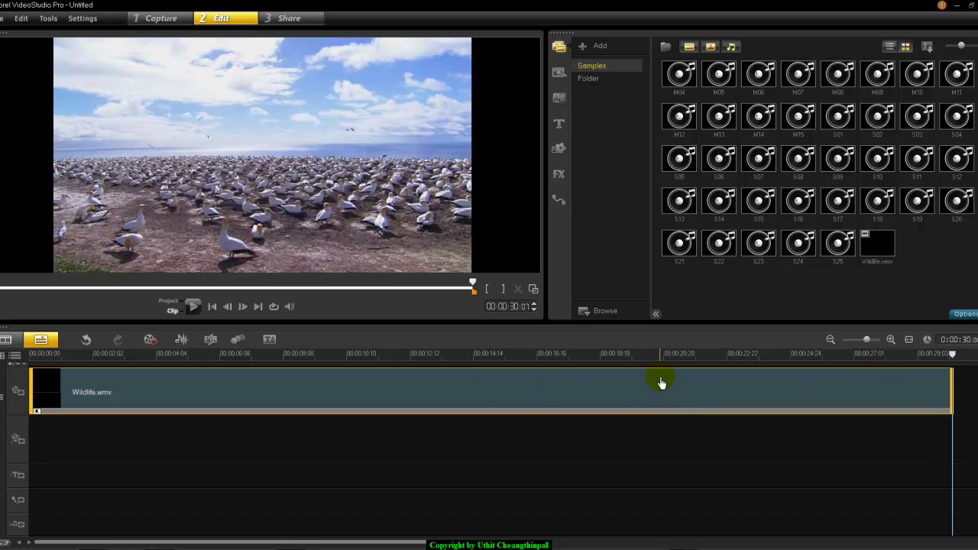
Split the Wildlife.wmv clip at 00:00:05:12 and delete the part after the cut
{"action": "left_click_drag", "start_coordinate": [281, 354], "coordinate": [207, 354]}
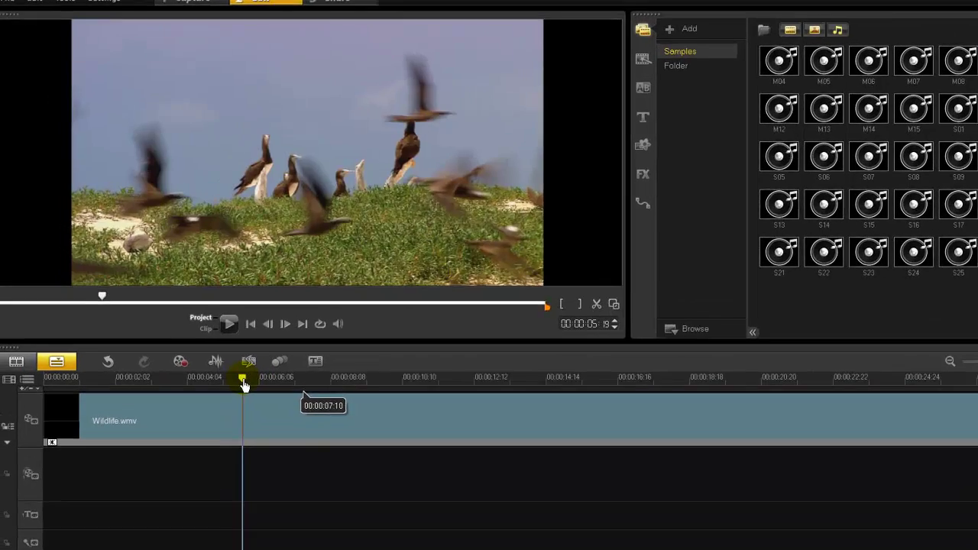
{"action": "mouse_move", "coordinate": [243, 385]}
{"action": "left_mouse_down"}
{"action": "mouse_move", "coordinate": [217, 384]}
{"action": "mouse_move", "coordinate": [235, 384]}
{"action": "left_mouse_up"}
{"action": "left_click", "coordinate": [319, 442]}
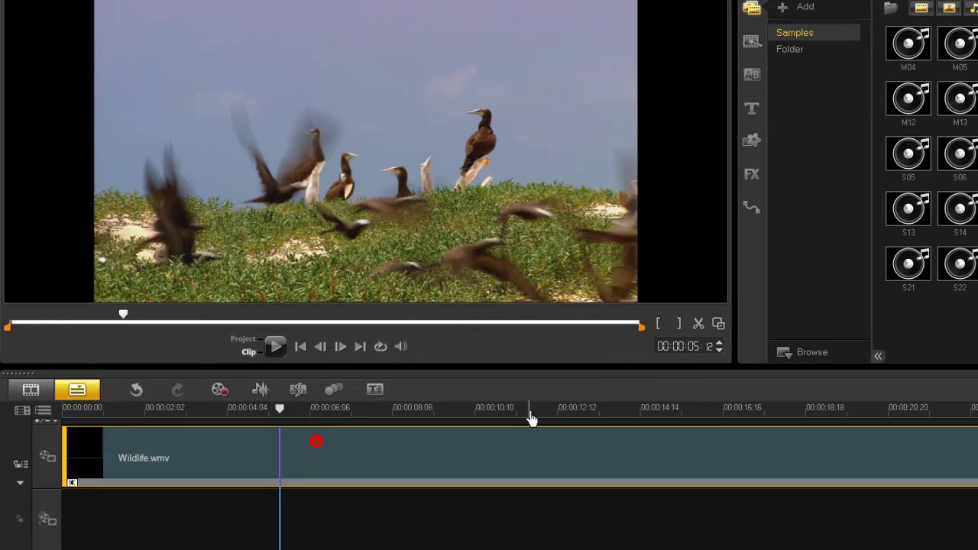
{"action": "left_click", "coordinate": [698, 326]}
{"action": "right_click", "coordinate": [527, 448]}
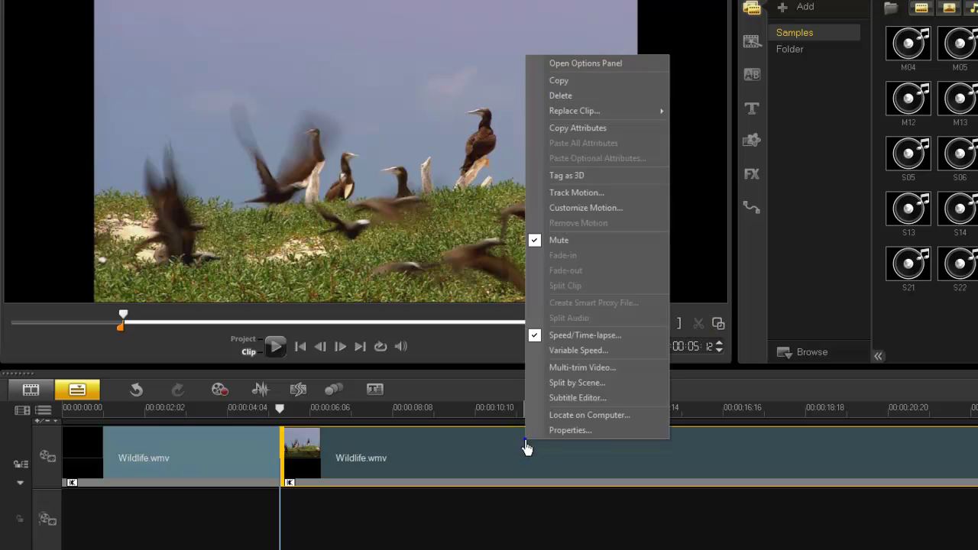
{"action": "left_click", "coordinate": [569, 96]}
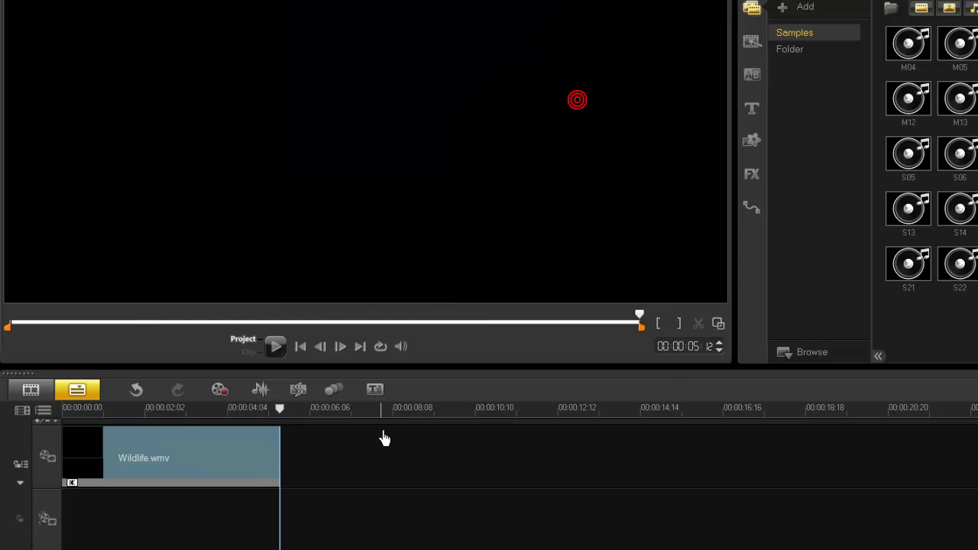
Slow down the remaining Wildlife.wmv clip by stretching its end to a duration of about 26 seconds, and preview it from the start
{"action": "left_click", "coordinate": [238, 467]}
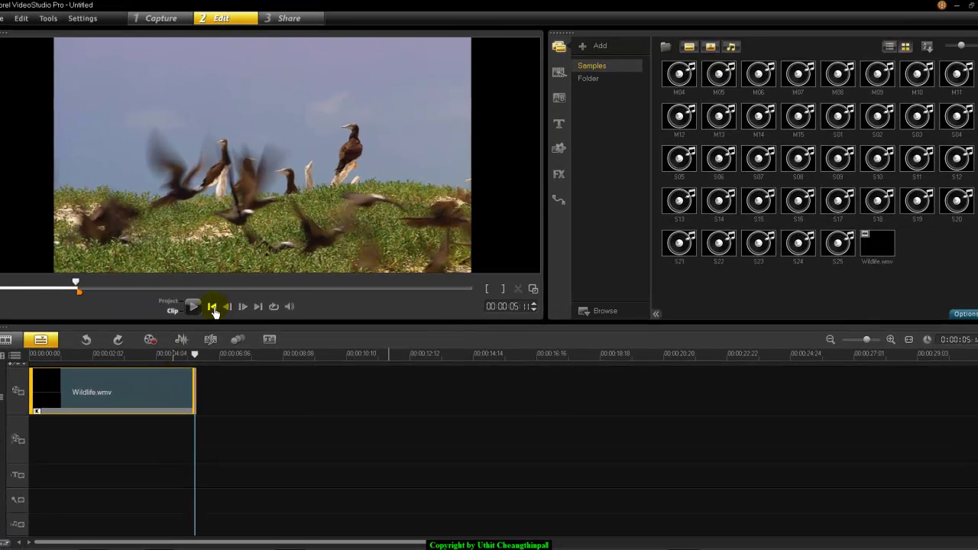
{"action": "left_click", "coordinate": [214, 308]}
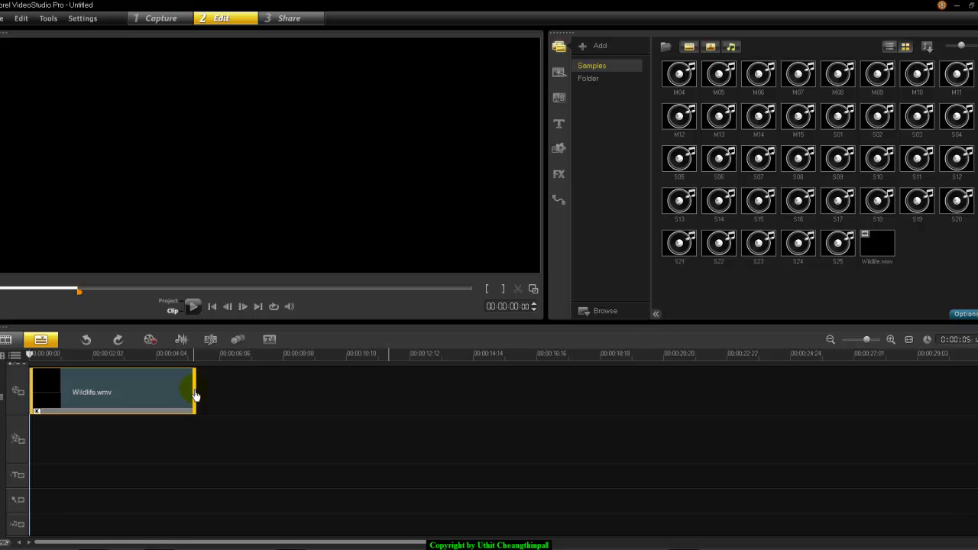
{"action": "left_click_drag", "start_coordinate": [195, 393], "coordinate": [838, 405]}
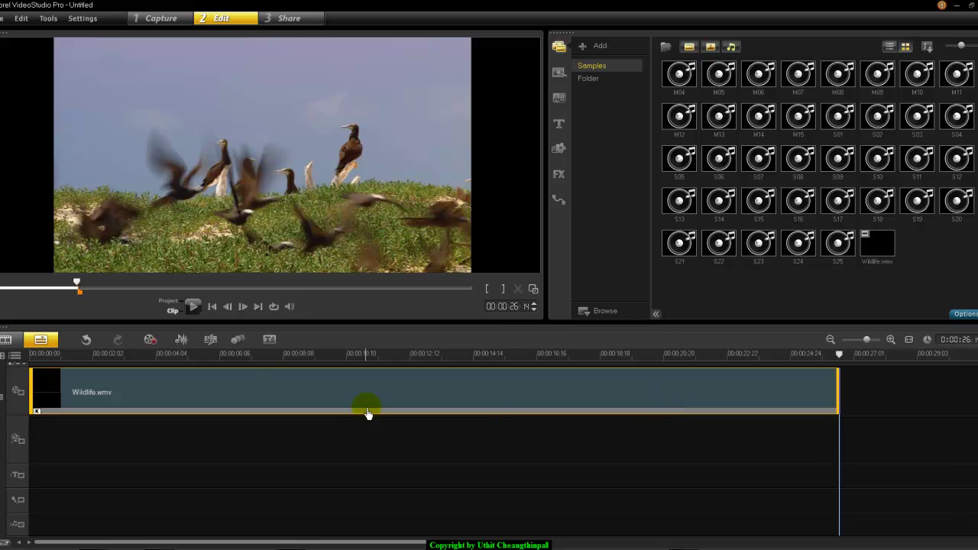
{"action": "left_click", "coordinate": [213, 306]}
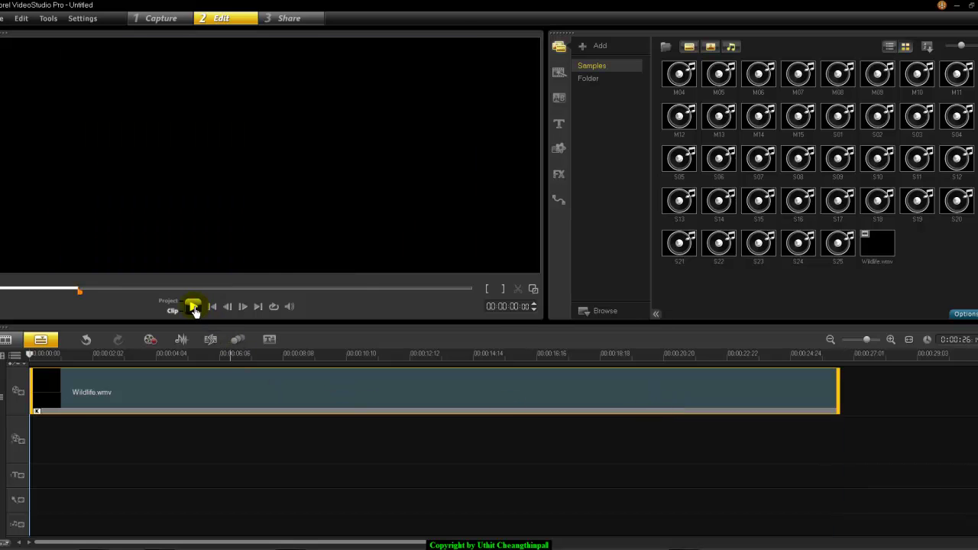
{"action": "key", "text": "space"}
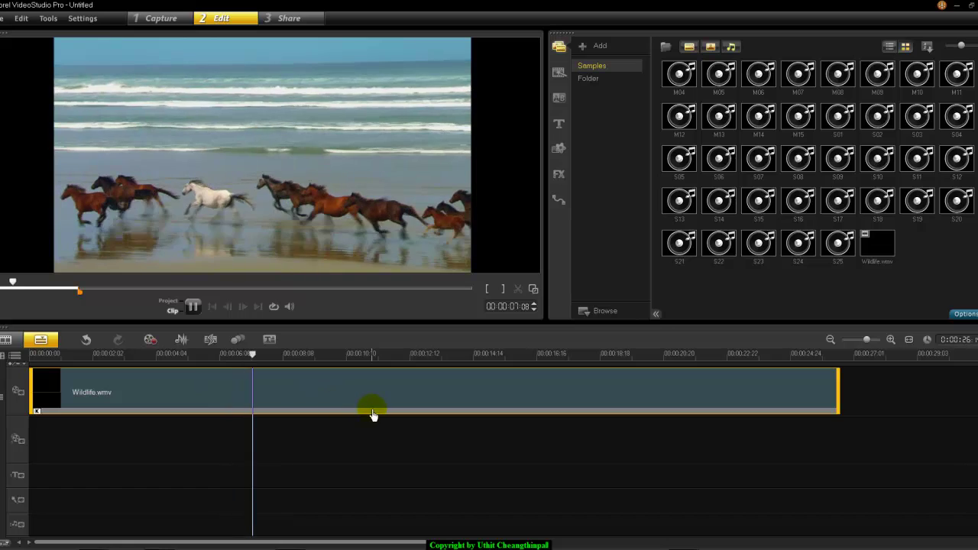
{"action": "left_click", "coordinate": [192, 306]}
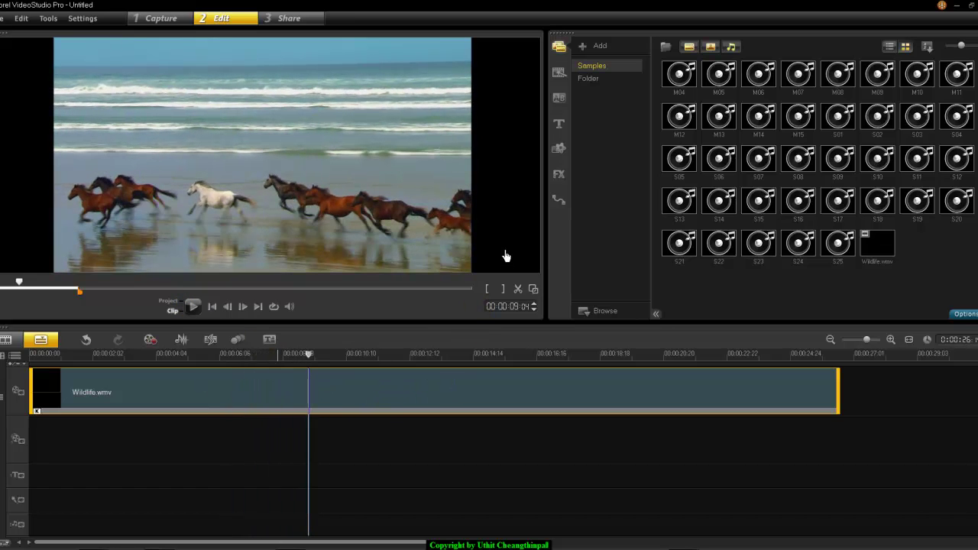
Open the Wildlife.wmv clip's video options to examine the playback speed commands
{"action": "left_click", "coordinate": [448, 391]}
{"action": "double_click", "coordinate": [447, 391]}
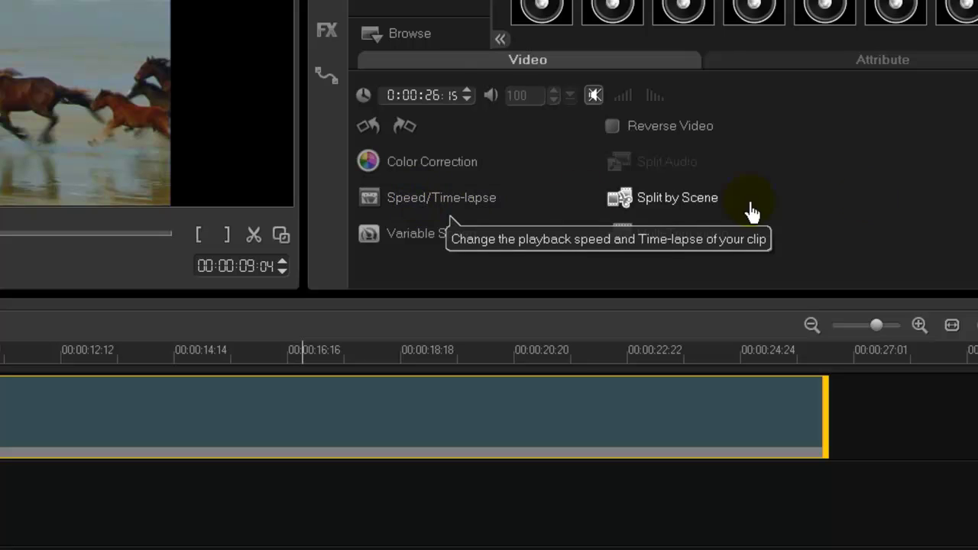
Switch to the WordPress blog in the web browser, view it and return to Corel VideoStudio Pro
{"action": "left_click", "coordinate": [219, 443]}
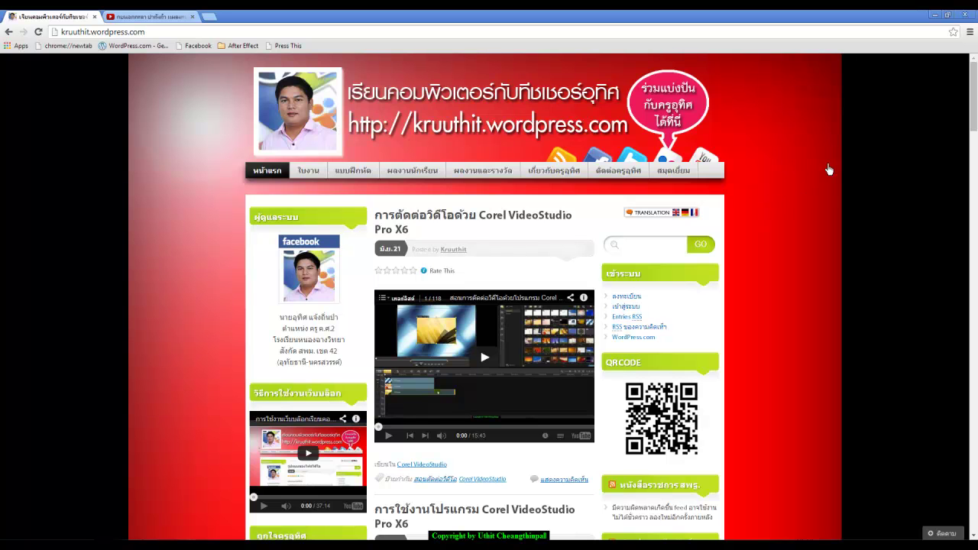
{"action": "left_click", "coordinate": [934, 14]}
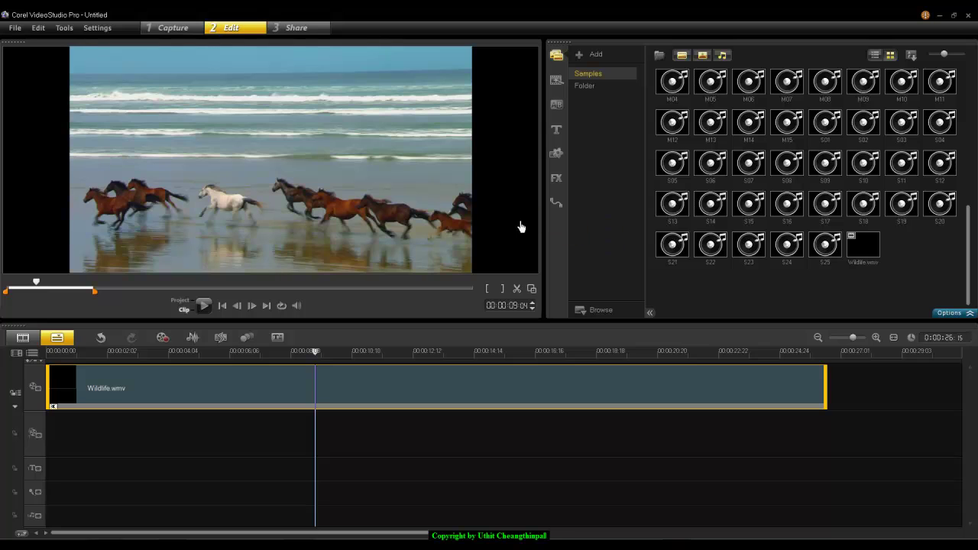